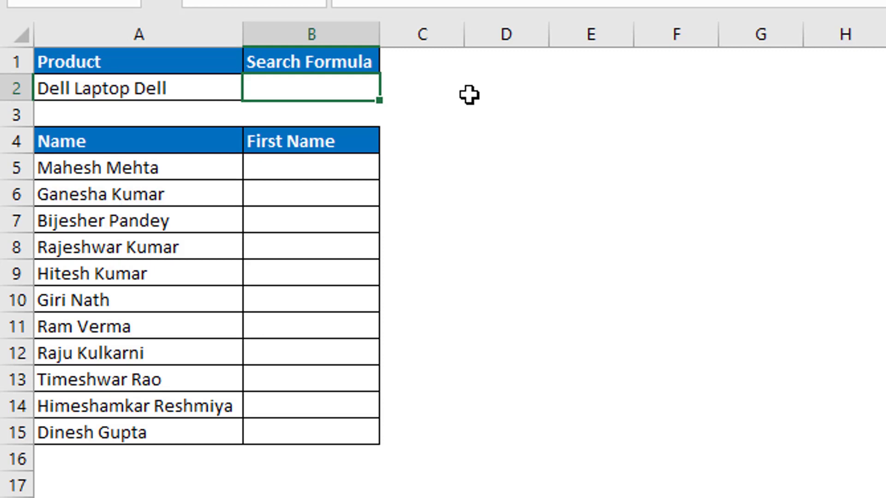
Enter the formula =SEARCH("p",A2) in cell B2 to locate the letter p in the product text.
{"action": "type", "text": "=sear"}
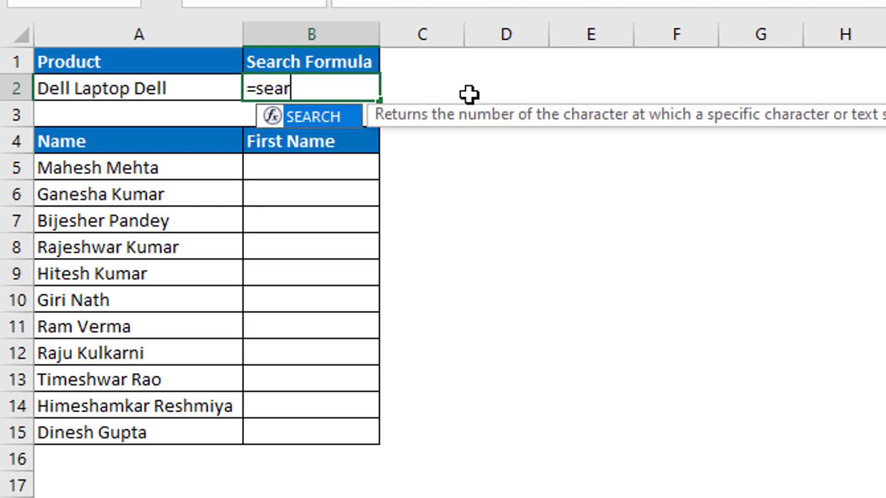
{"action": "key", "text": "Tab"}
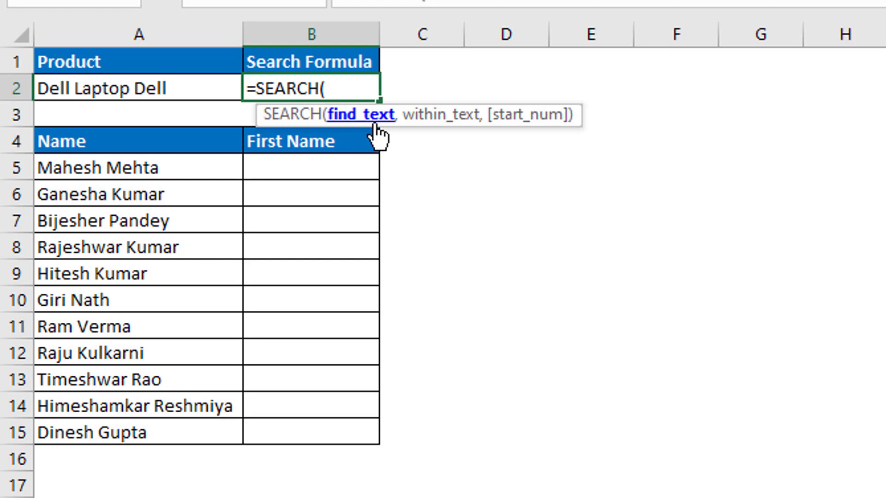
{"action": "type", "text": "\"p"}
{"action": "type", "text": "\","}
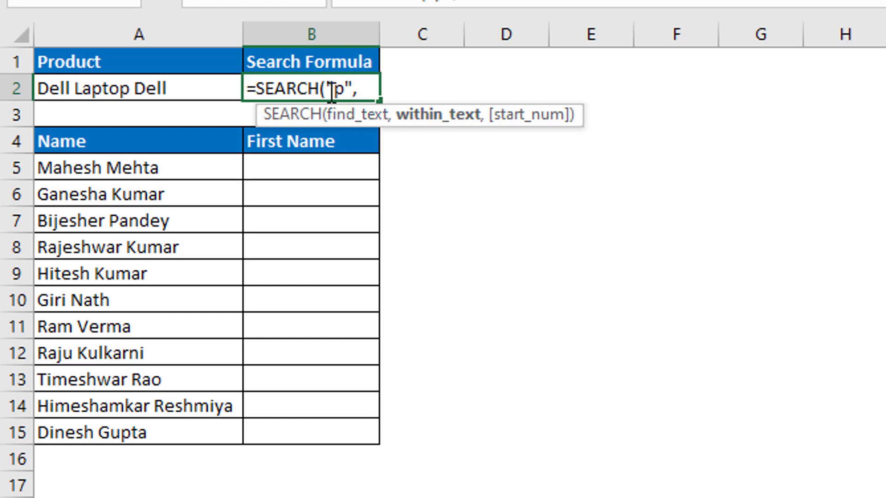
{"action": "left_click", "coordinate": [112, 94]}
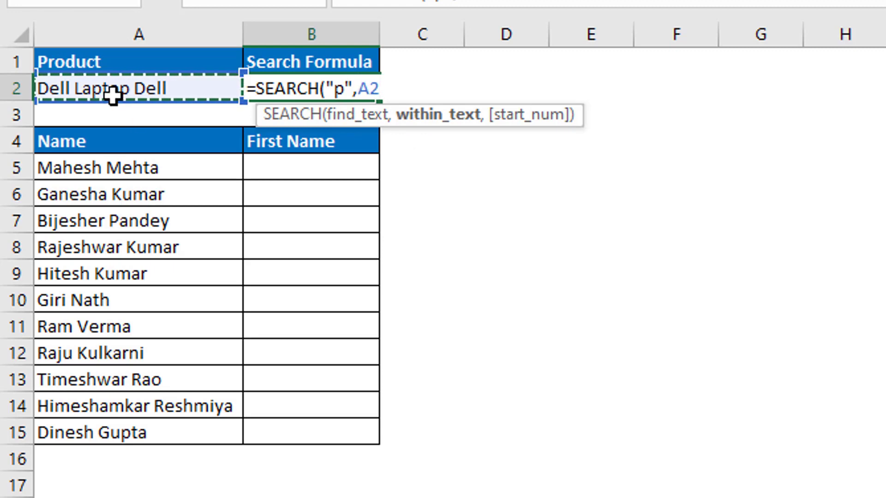
{"action": "type", "text": ")"}
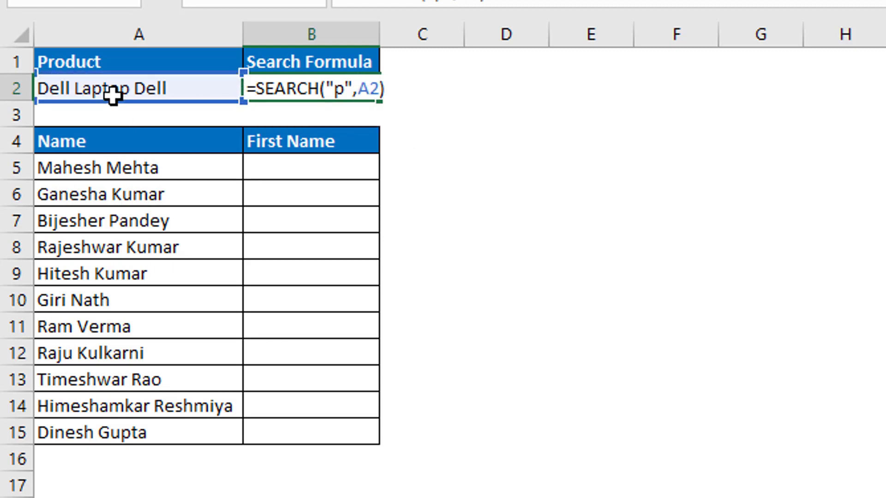
{"action": "key", "text": "Return"}
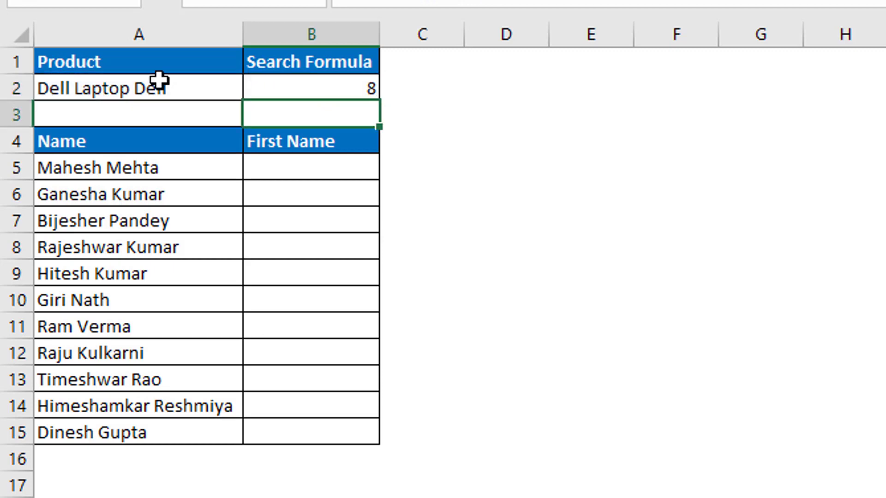
Change the search text in B2's SEARCH formula to "e".
{"action": "left_click", "coordinate": [365, 92]}
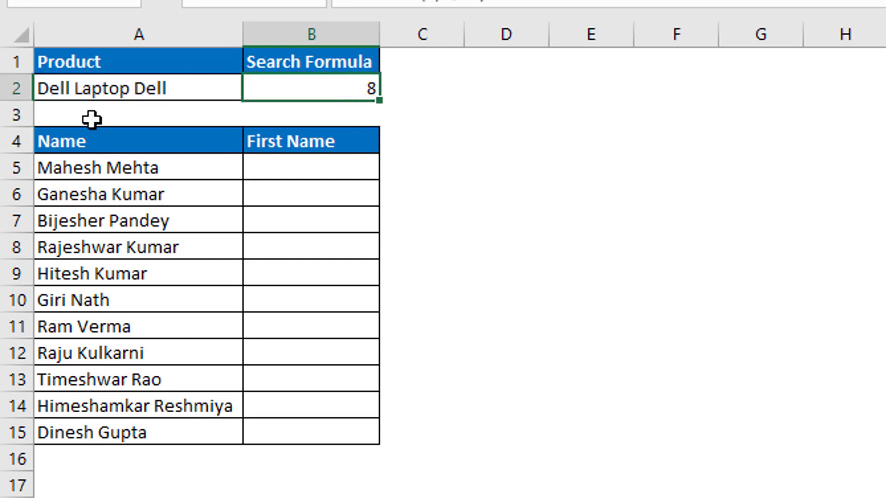
{"action": "double_click", "coordinate": [360, 87]}
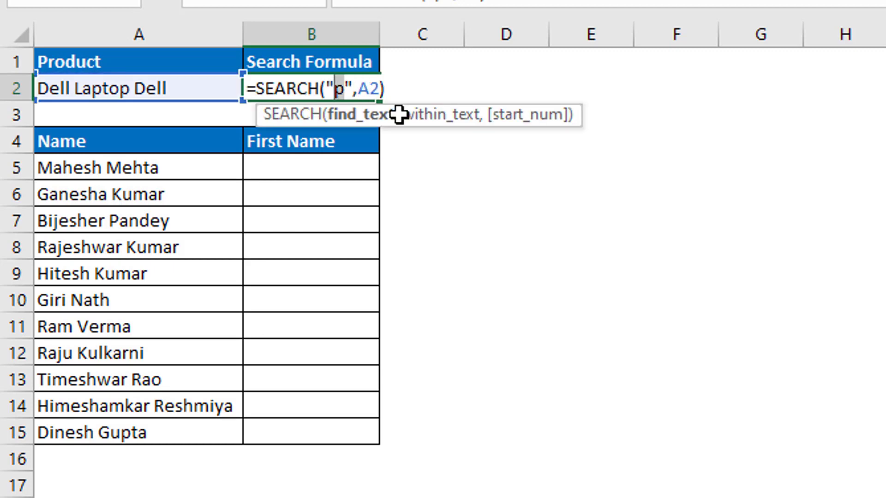
{"action": "type", "text": "e"}
{"action": "key", "text": "Return"}
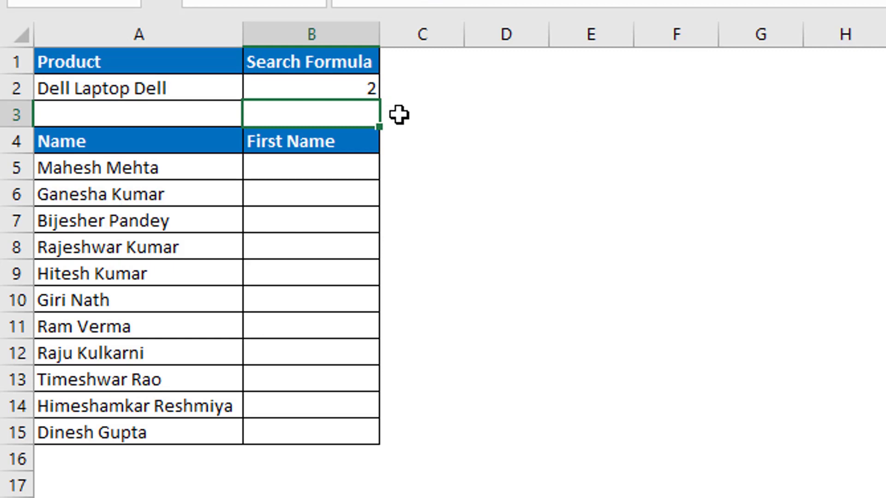
Add a start number of 3 to the SEARCH formula in B2, making it =SEARCH("e",A2,3).
{"action": "key", "text": "Up"}
{"action": "key", "text": "F2"}
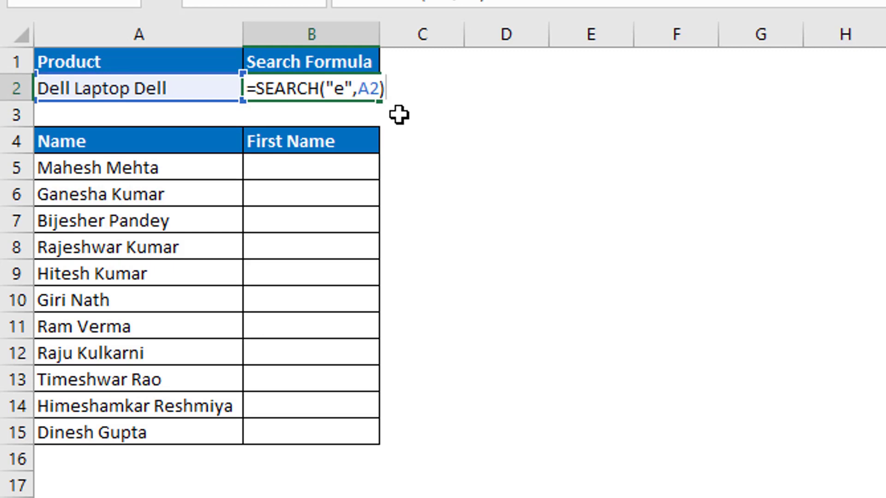
{"action": "key", "text": "BackSpace"}
{"action": "type", "text": ","}
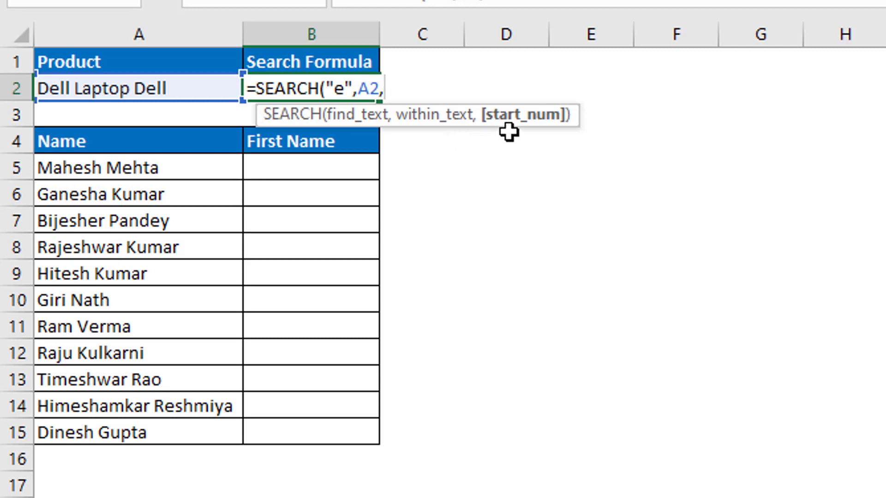
{"action": "type", "text": "3"}
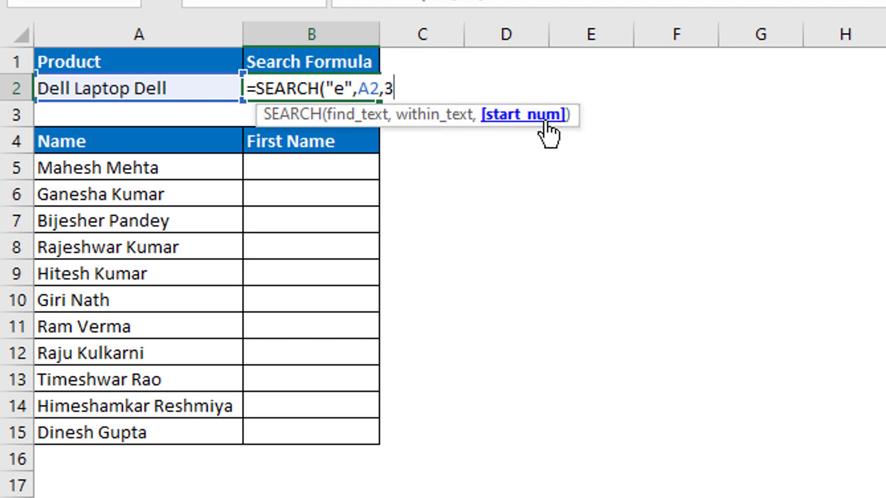
{"action": "type", "text": ")"}
{"action": "key", "text": "Return"}
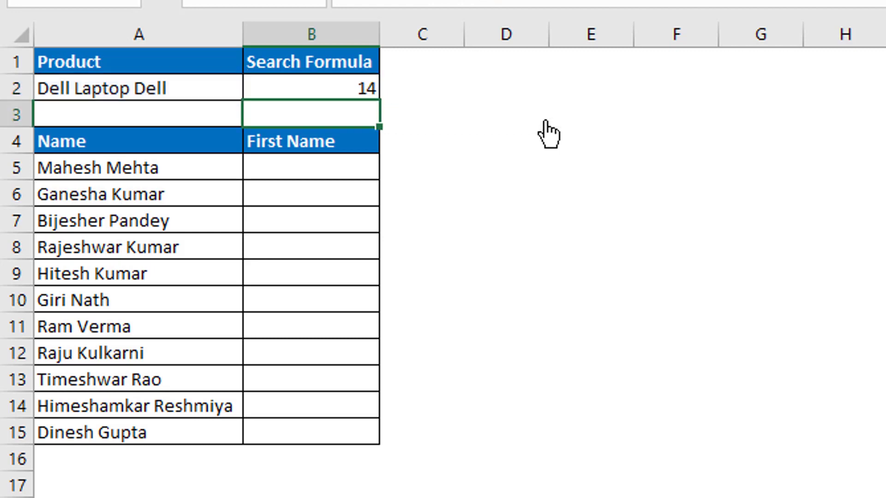
{"action": "left_click", "coordinate": [336, 88]}
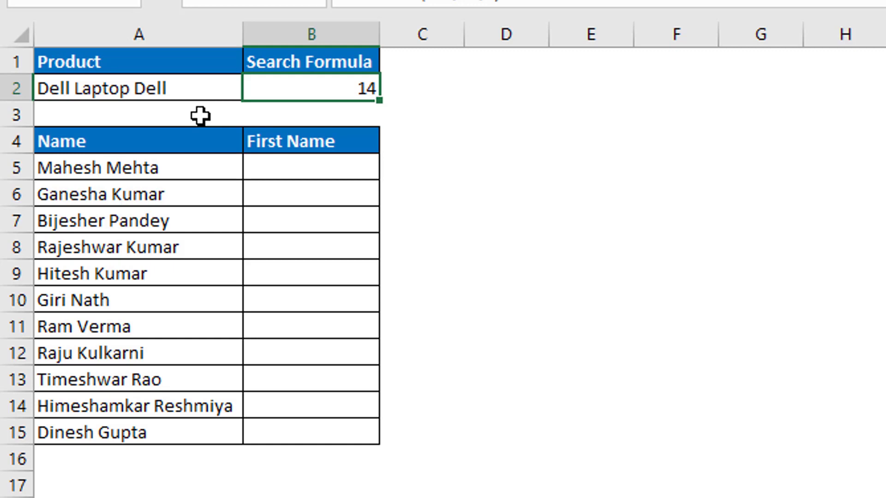
Enter the formula =LEFT(A5,6) in cell B5 to extract the first six characters of the name.
{"action": "key", "text": "Down"}
{"action": "key", "text": "Down"}
{"action": "key", "text": "Down"}
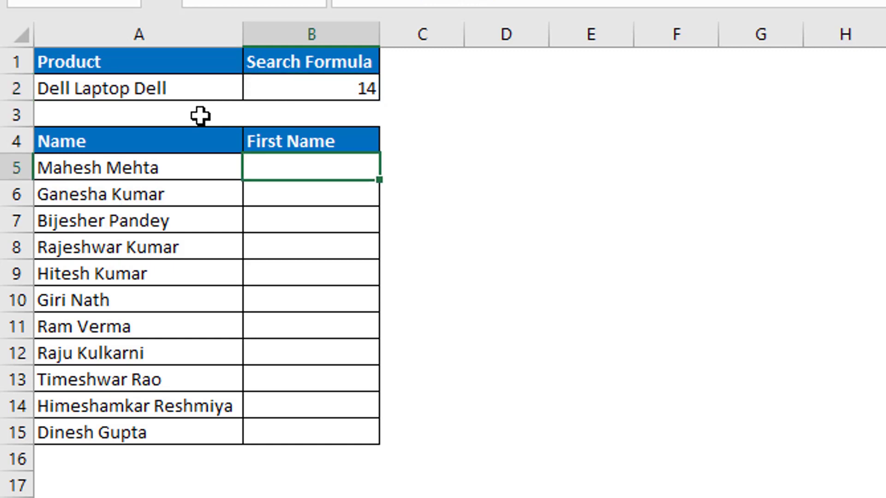
{"action": "left_click_drag", "start_coordinate": [74, 170], "coordinate": [123, 432]}
{"action": "left_click", "coordinate": [346, 173]}
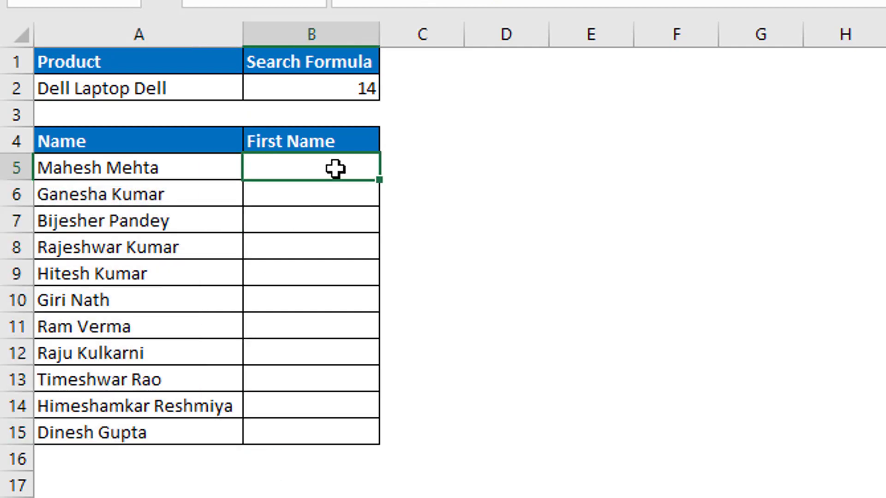
{"action": "type", "text": "=left"}
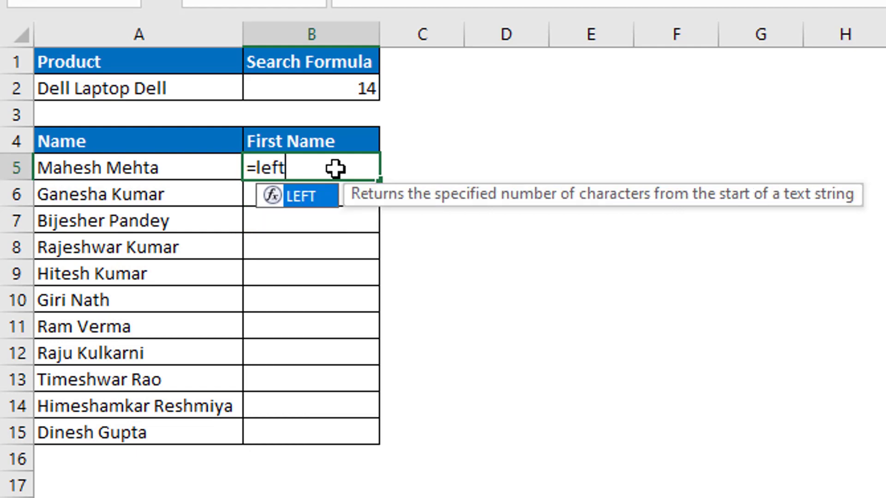
{"action": "key", "text": "Tab"}
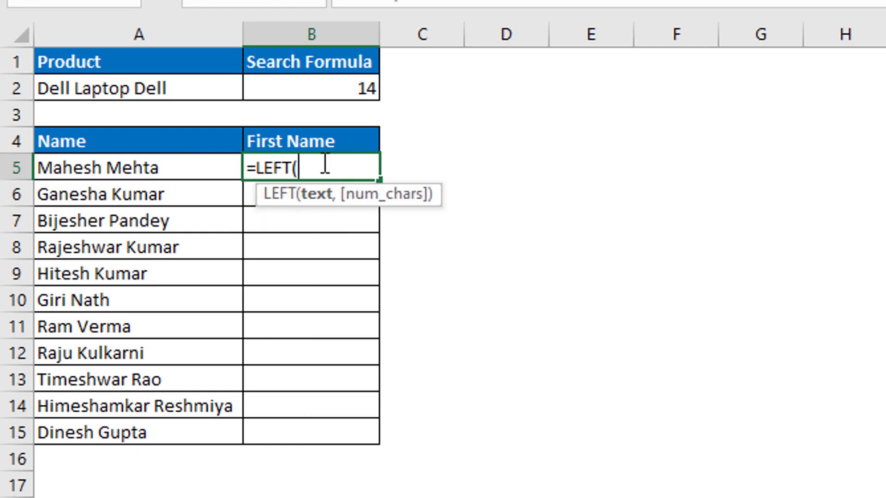
{"action": "left_click", "coordinate": [146, 177]}
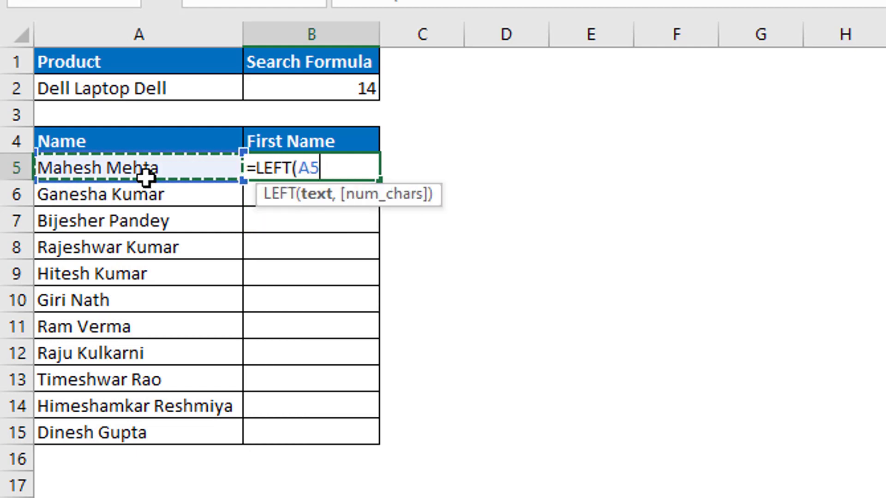
{"action": "type", "text": ","}
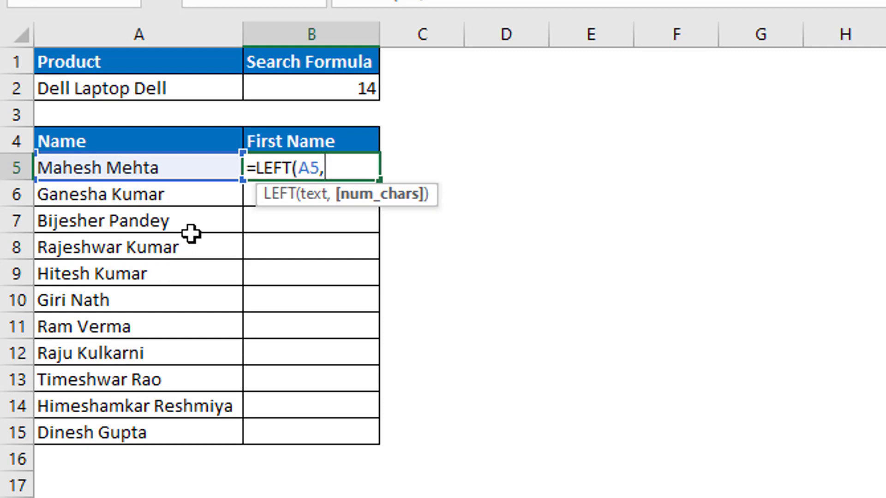
{"action": "type", "text": "6)"}
{"action": "key", "text": "Return"}
Copy the LEFT formula from B5 down through B15.
{"action": "left_click", "coordinate": [271, 168]}
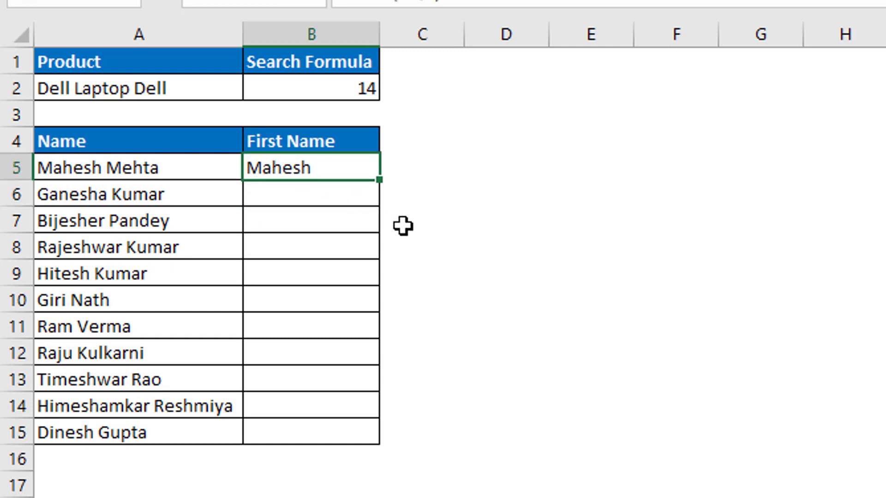
{"action": "left_click_drag", "start_coordinate": [379, 180], "coordinate": [394, 445]}
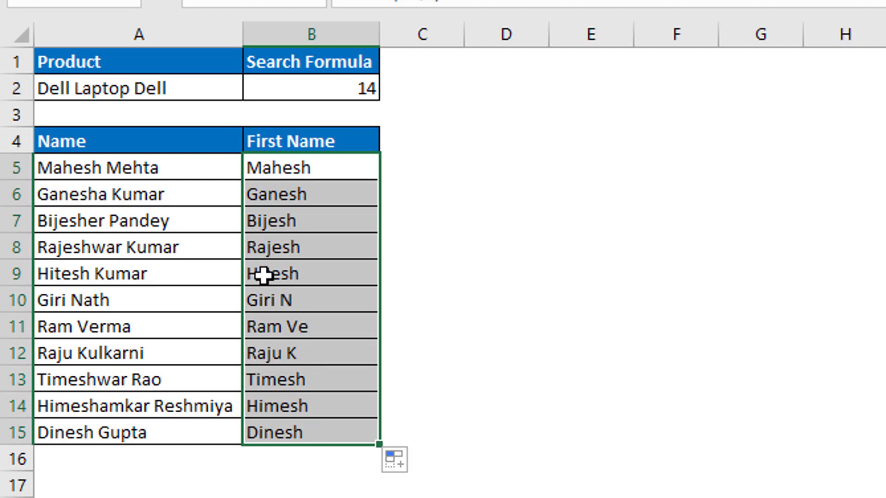
{"action": "left_click", "coordinate": [285, 198]}
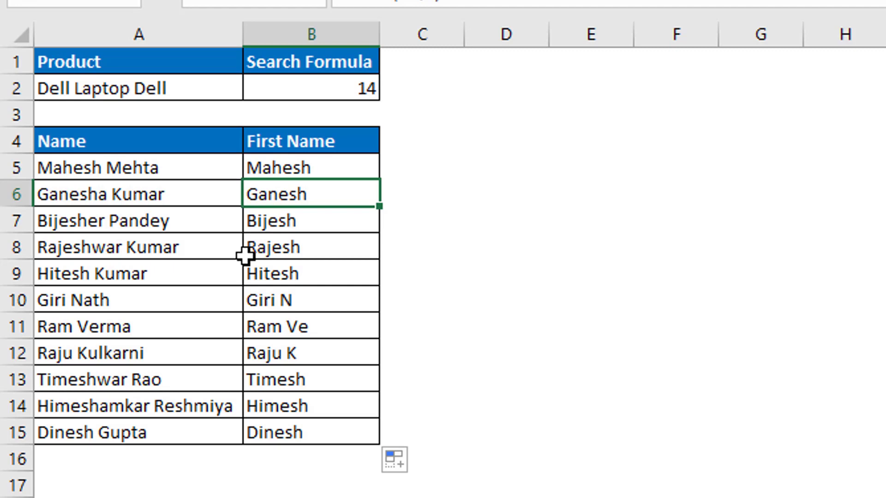
Clear the contents of B5:B15 in the First Name column.
{"action": "left_click_drag", "start_coordinate": [286, 164], "coordinate": [310, 424]}
{"action": "key", "text": "ctrl+e"}
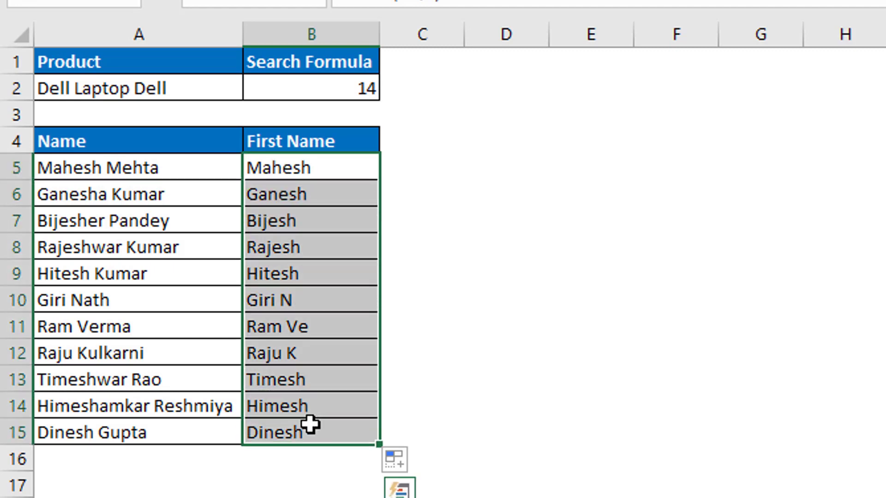
{"action": "key", "text": "Delete"}
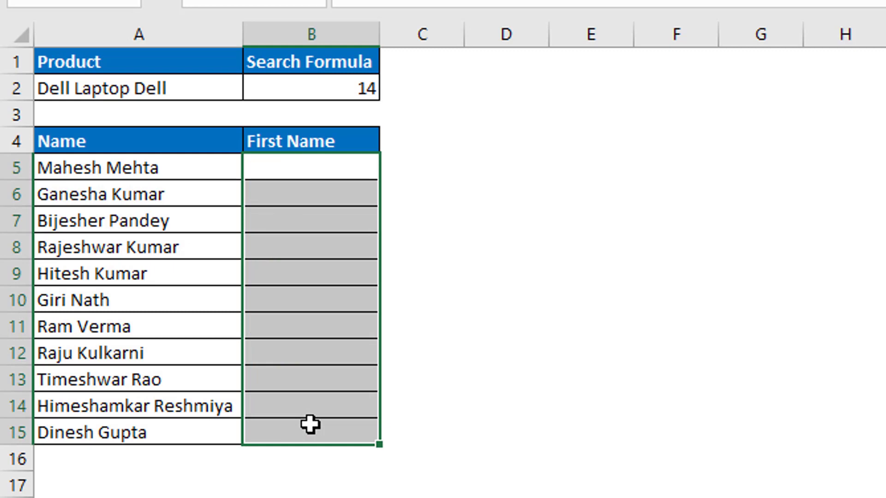
Enter =LEFT(A5,SEARCH(" ",A5,1)) in B5 to extract the first name up to the space.
{"action": "key", "text": "Down"}
{"action": "key", "text": "Up"}
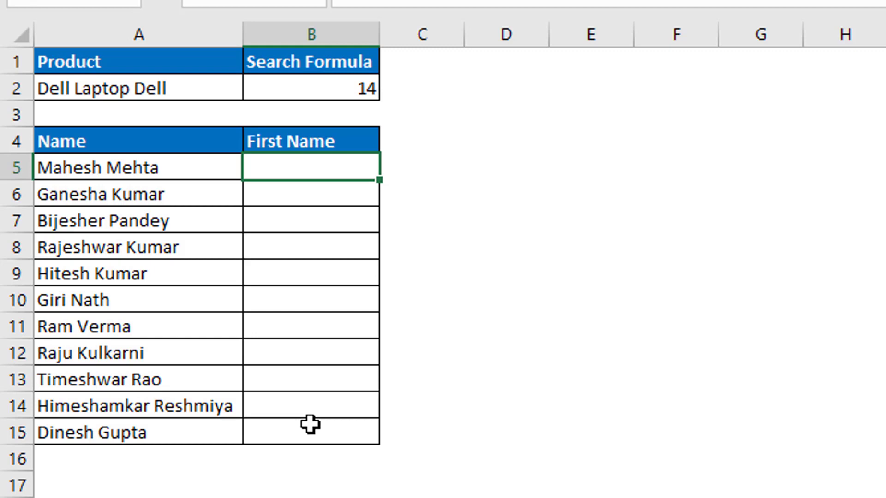
{"action": "type", "text": "=left"}
{"action": "key", "text": "Tab"}
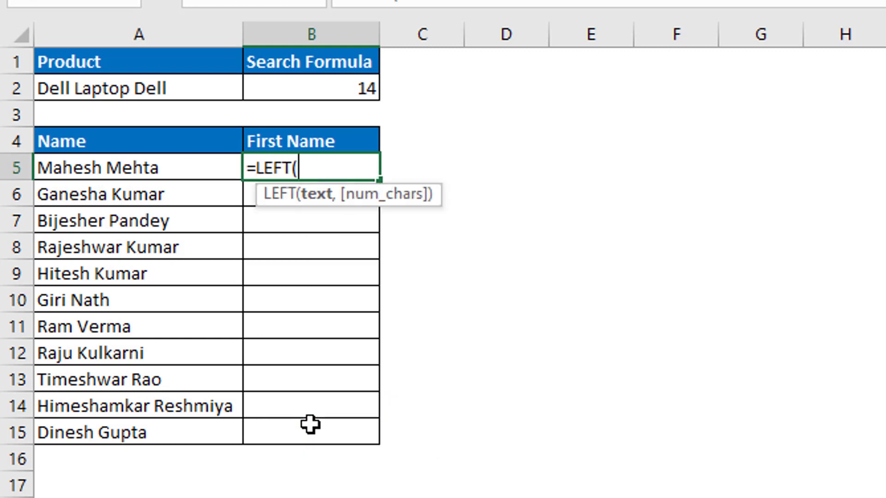
{"action": "left_click", "coordinate": [122, 174]}
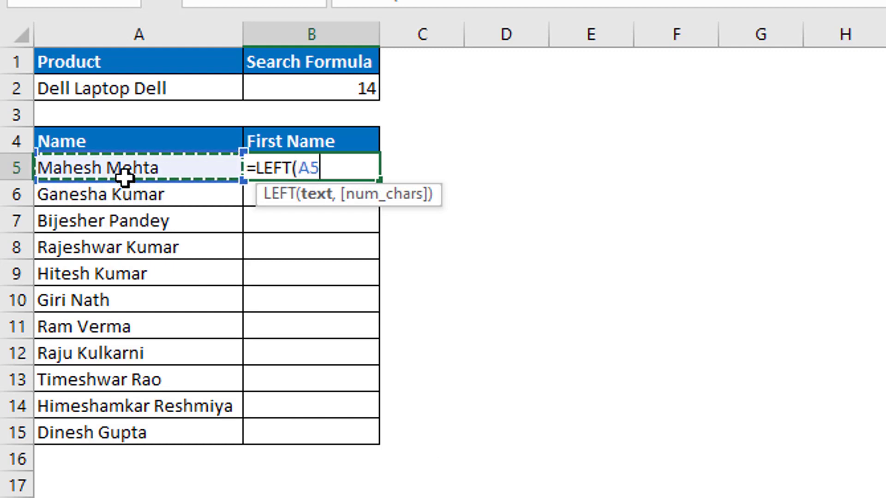
{"action": "type", "text": ","}
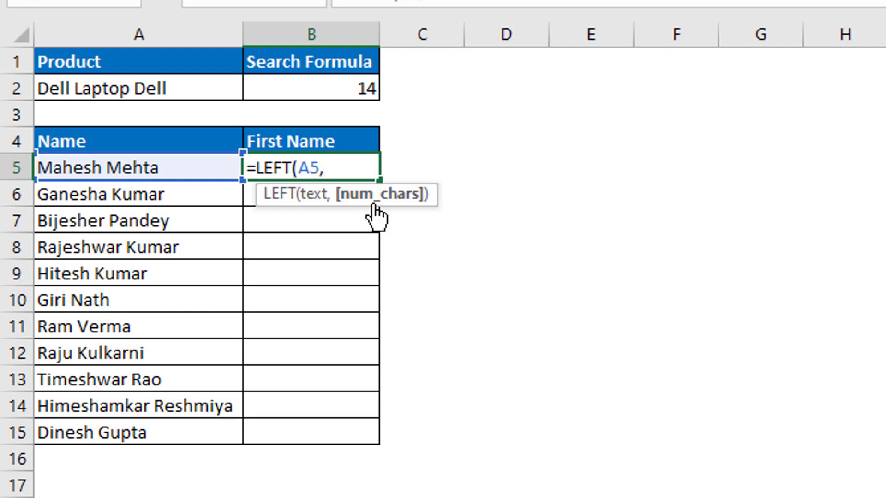
{"action": "type", "text": "search"}
{"action": "key", "text": "Tab"}
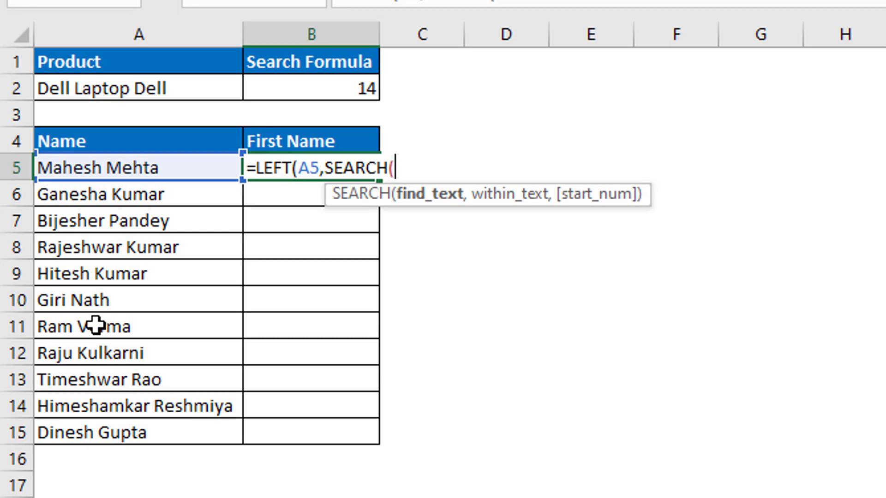
{"action": "type", "text": "\" \","}
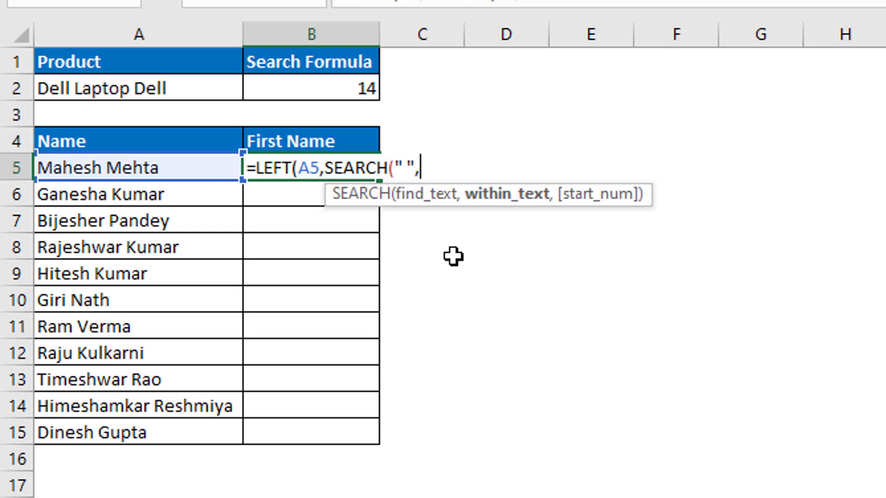
{"action": "left_click", "coordinate": [121, 168]}
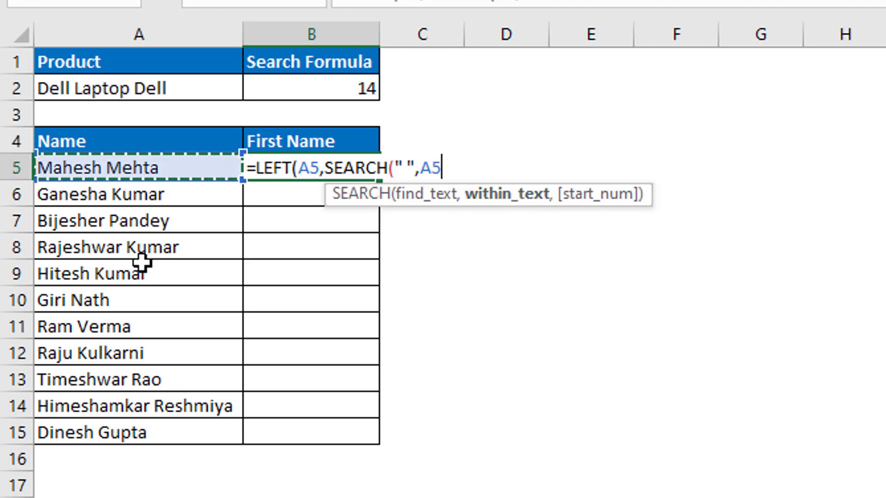
{"action": "type", "text": ","}
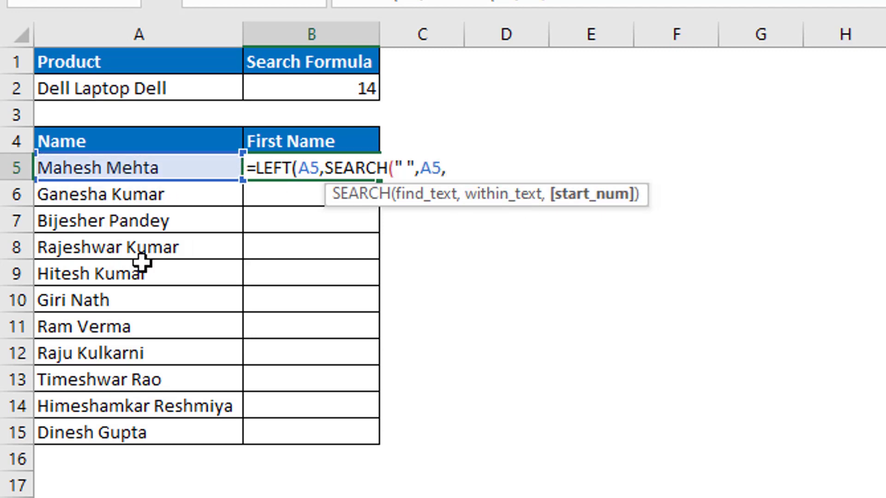
{"action": "type", "text": "1))"}
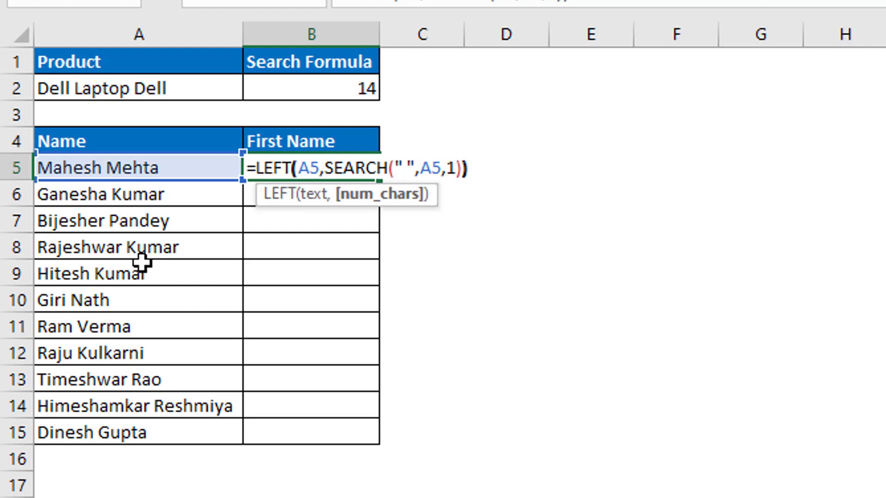
{"action": "key", "text": "Return"}
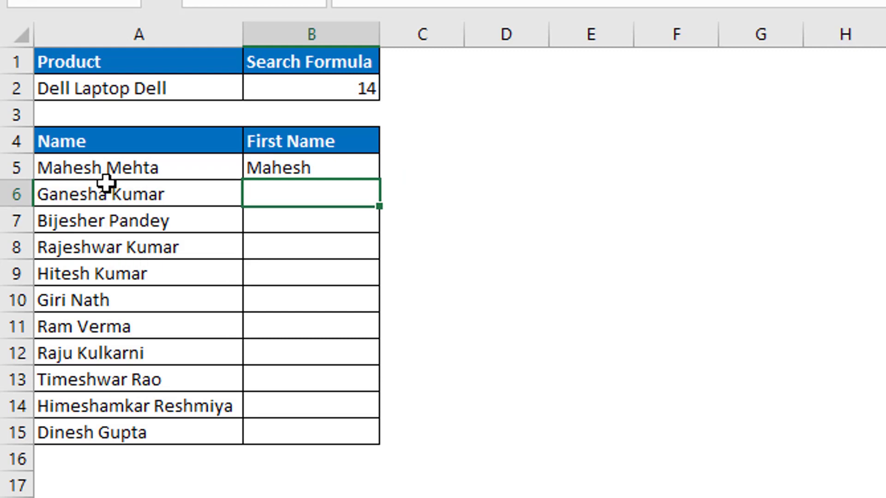
Copy the LEFT and SEARCH formula from B5 down through B15 to extract every first name.
{"action": "left_click", "coordinate": [288, 167]}
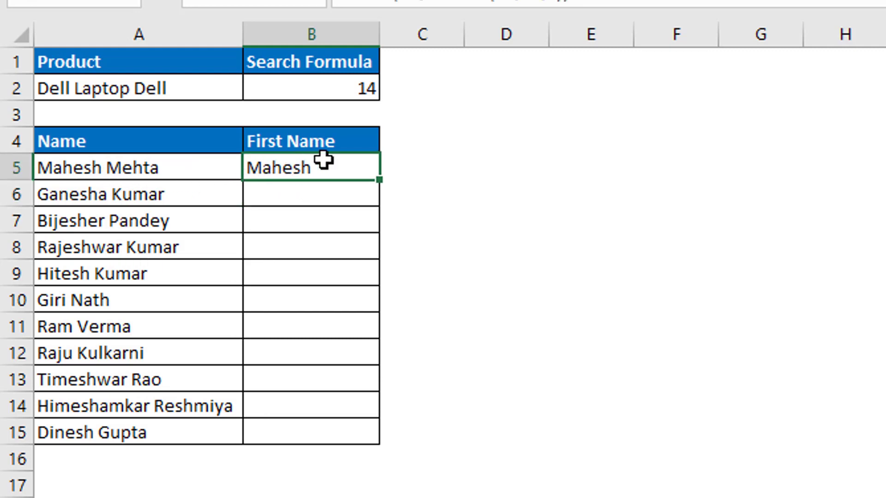
{"action": "left_click_drag", "start_coordinate": [378, 180], "coordinate": [376, 440]}
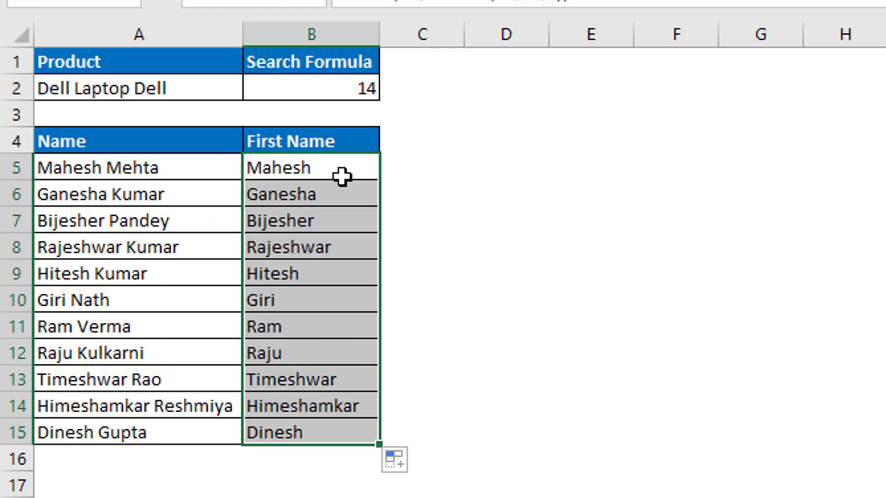
{"action": "left_click_drag", "start_coordinate": [342, 177], "coordinate": [346, 437]}
{"action": "key", "text": "ctrl+e"}
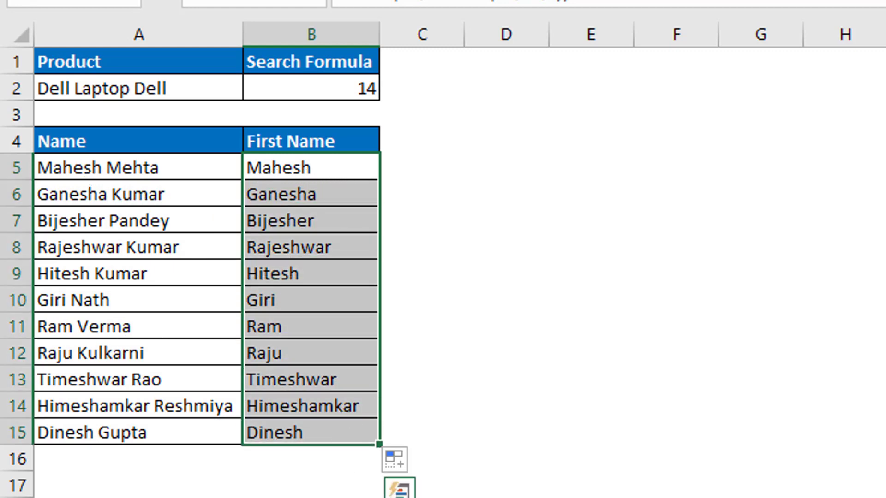
{"action": "left_click", "coordinate": [290, 169]}
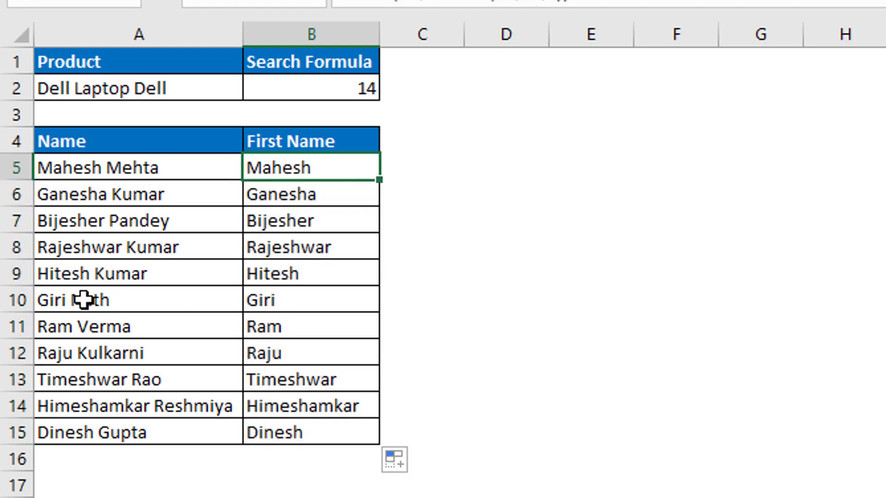
{"action": "left_click", "coordinate": [59, 300]}
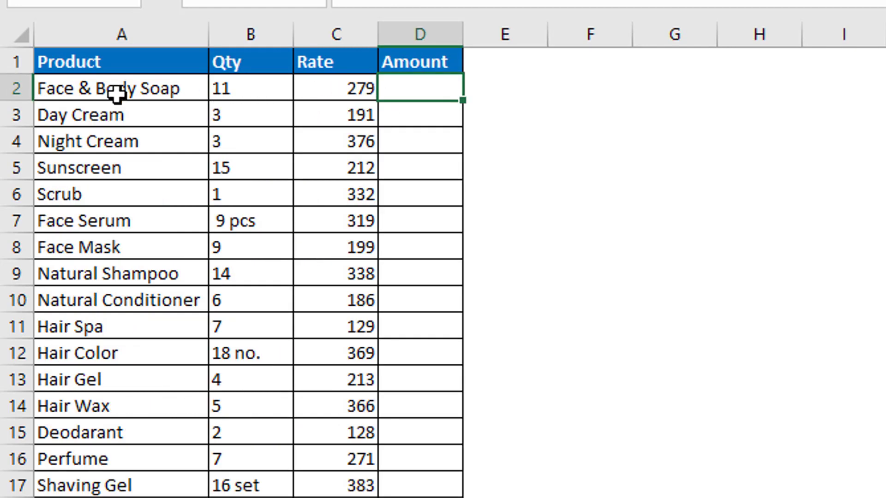
Enter the formula =B2*C2 in D2 to calculate the Amount for Face & Body Soap from Qty and Rate.
{"action": "left_click_drag", "start_coordinate": [115, 93], "coordinate": [153, 448]}
{"action": "left_click", "coordinate": [253, 90]}
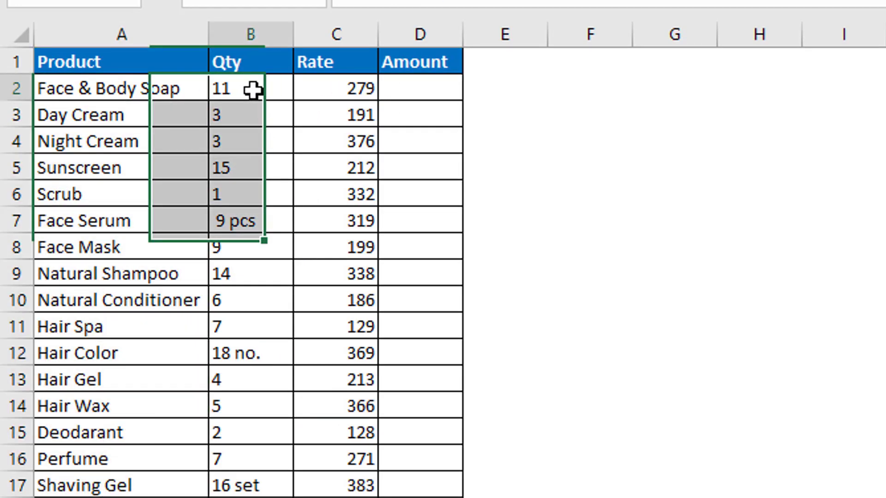
{"action": "left_click", "coordinate": [340, 98]}
{"action": "left_click", "coordinate": [405, 101]}
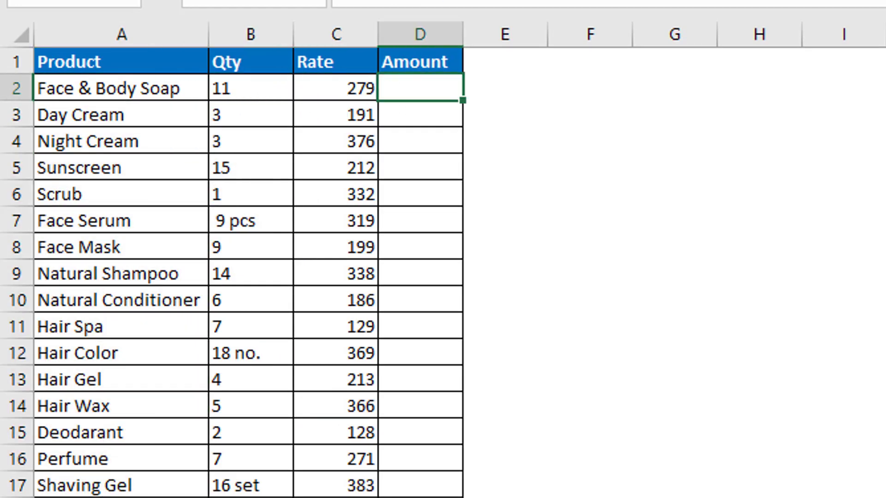
{"action": "type", "text": "="}
{"action": "key", "text": "Left"}
{"action": "key", "text": "Left"}
{"action": "type", "text": "*"}
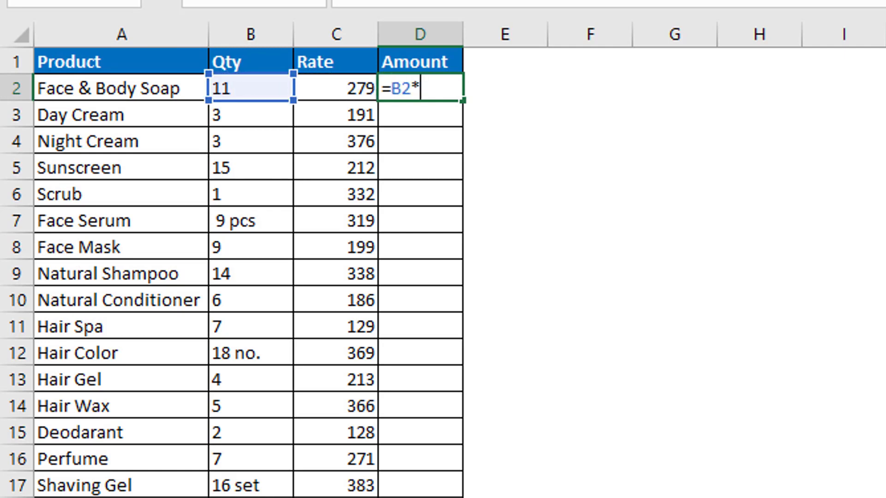
{"action": "key", "text": "Left"}
{"action": "key", "text": "Return"}
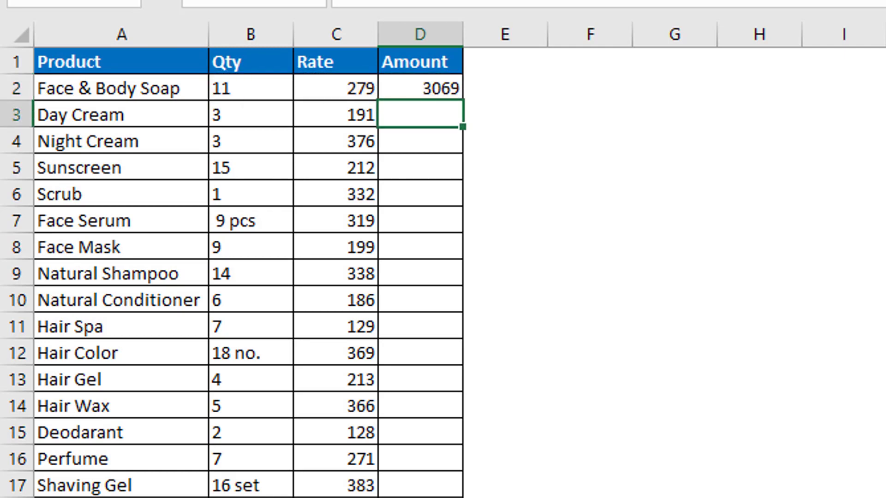
Copy the multiplication formula from D2 down the Amount column.
{"action": "left_click", "coordinate": [433, 95]}
{"action": "left_click_drag", "start_coordinate": [463, 106], "coordinate": [466, 496]}
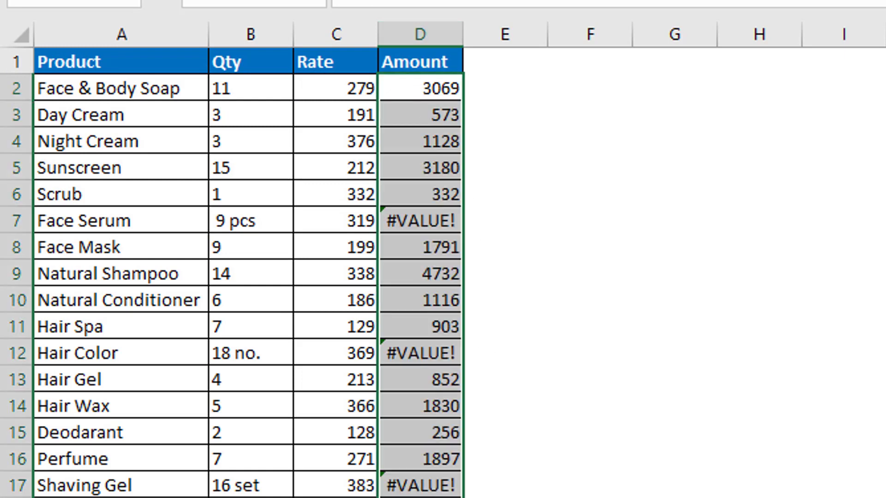
Examine the Amount results for Face Serum, Hair Color and Shaving Gel, whose quantities contain text.
{"action": "left_click", "coordinate": [508, 237]}
{"action": "left_click", "coordinate": [421, 221]}
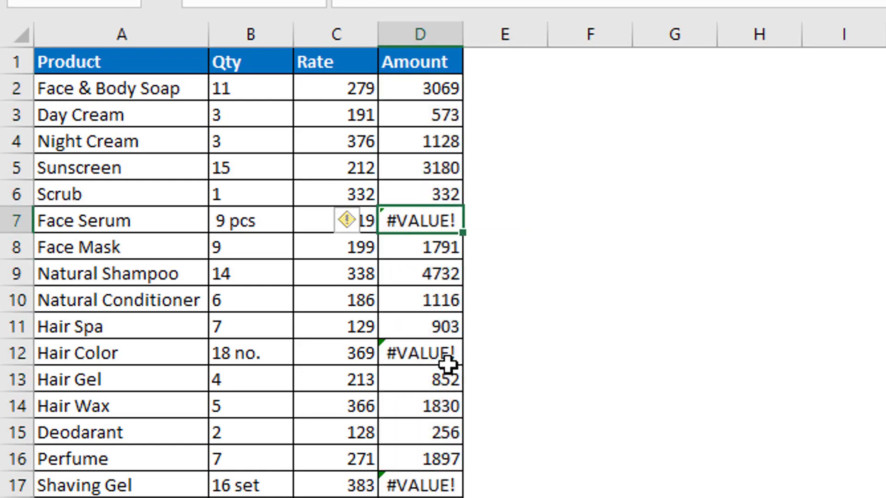
{"action": "left_click", "coordinate": [447, 362]}
{"action": "scroll", "coordinate": [447, 462], "scroll_direction": "down", "scroll_amount": 1}
{"action": "left_click", "coordinate": [437, 438]}
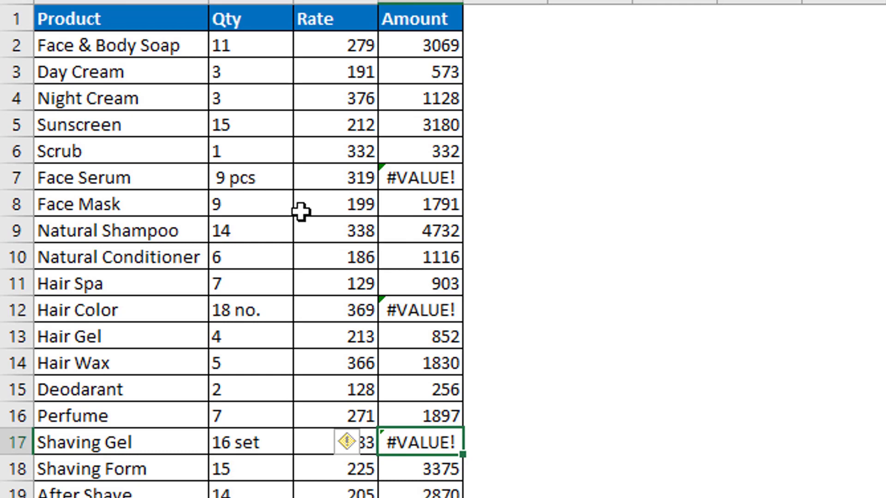
{"action": "left_click", "coordinate": [406, 181]}
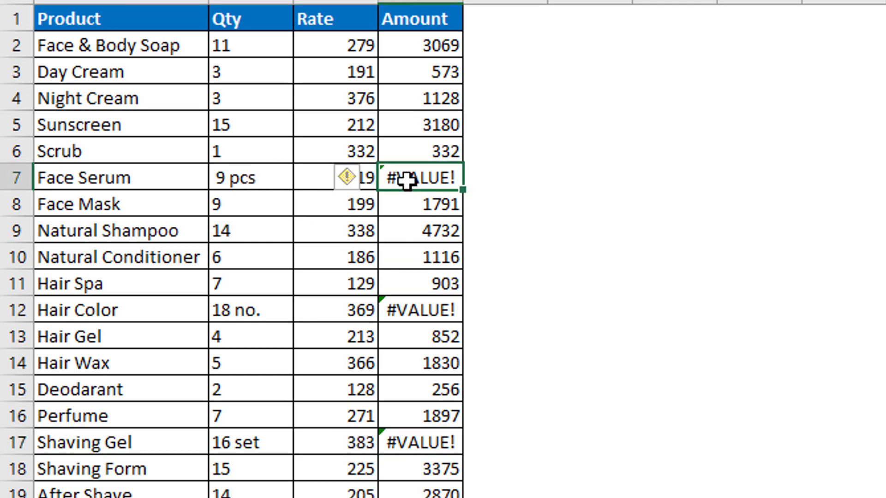
{"action": "left_click", "coordinate": [559, 154]}
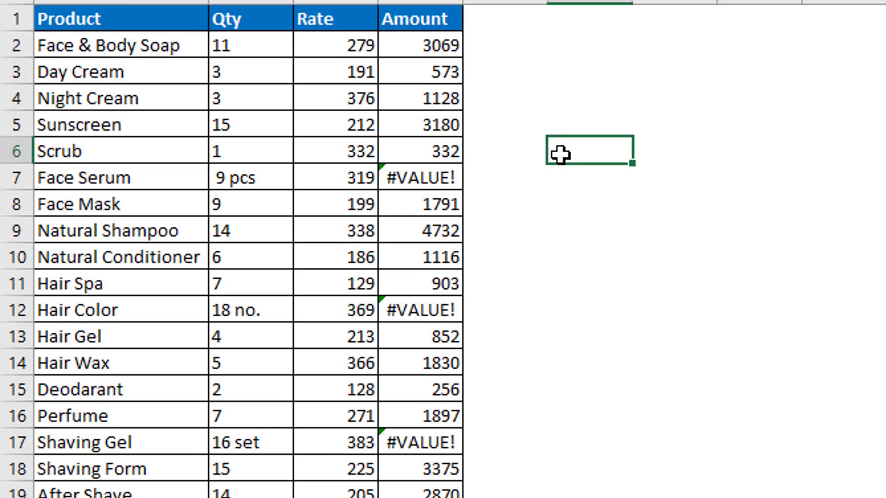
{"action": "left_click", "coordinate": [405, 178]}
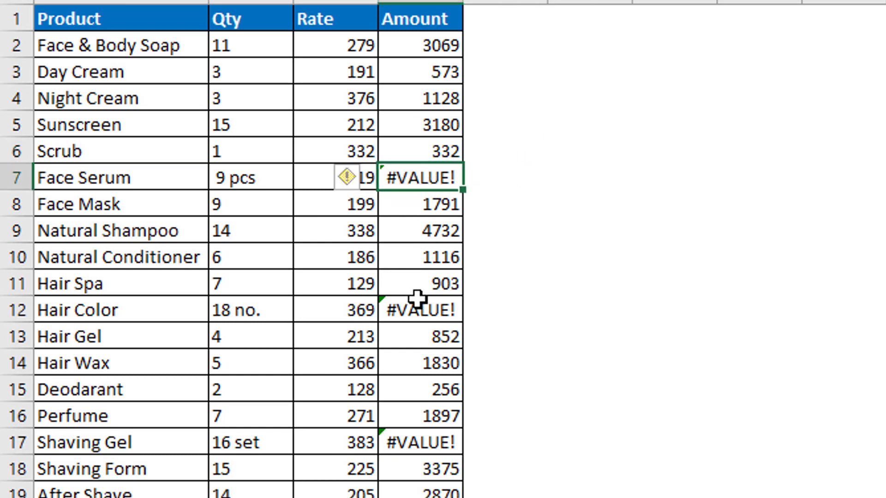
{"action": "left_click", "coordinate": [415, 304]}
{"action": "left_click", "coordinate": [406, 438]}
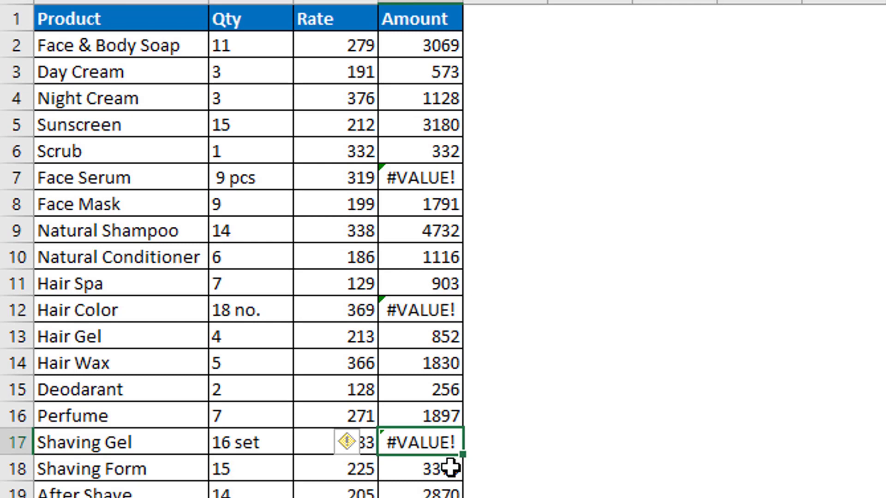
Clear the copied Amount formulas from D3 downward, keeping the formula in D2.
{"action": "left_click_drag", "start_coordinate": [396, 76], "coordinate": [441, 497]}
{"action": "key", "text": "Delete"}
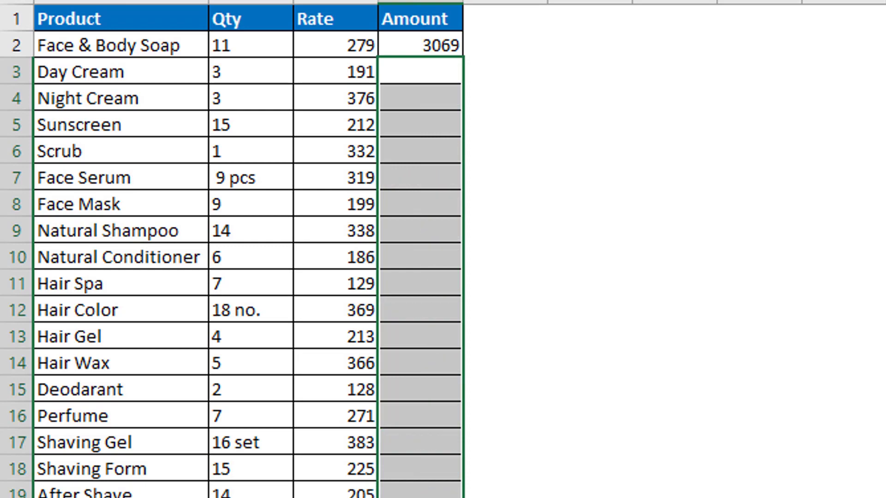
Wrap the B2*C2 multiplication in D2 inside an IFERROR function as its value argument.
{"action": "left_click", "coordinate": [445, 44]}
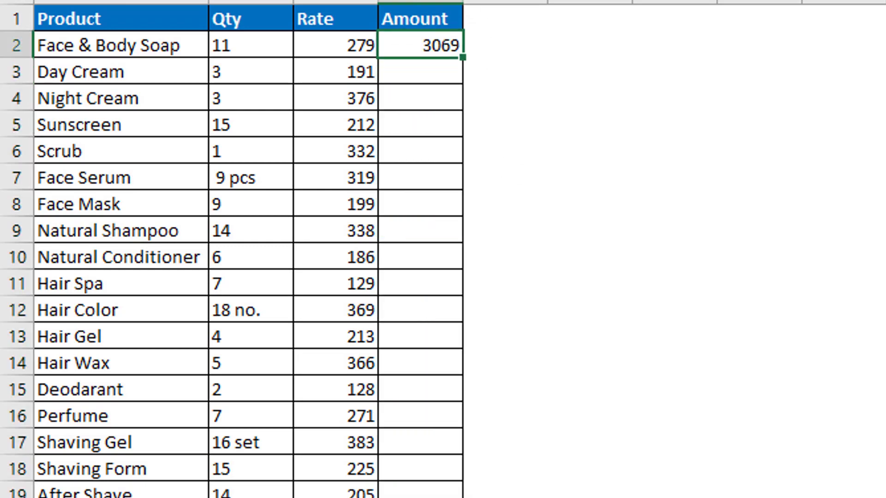
{"action": "key", "text": "F2"}
{"action": "key", "text": "Home"}
{"action": "key", "text": "Right"}
{"action": "type", "text": "if"}
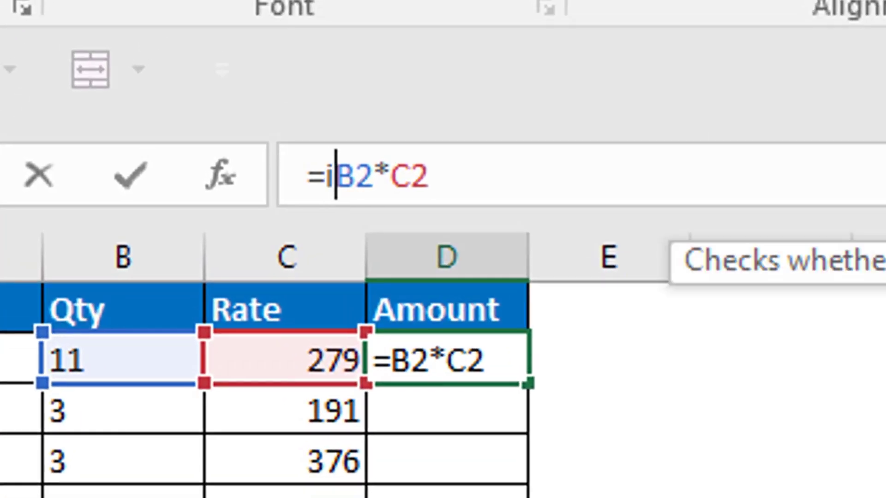
{"action": "type", "text": "e"}
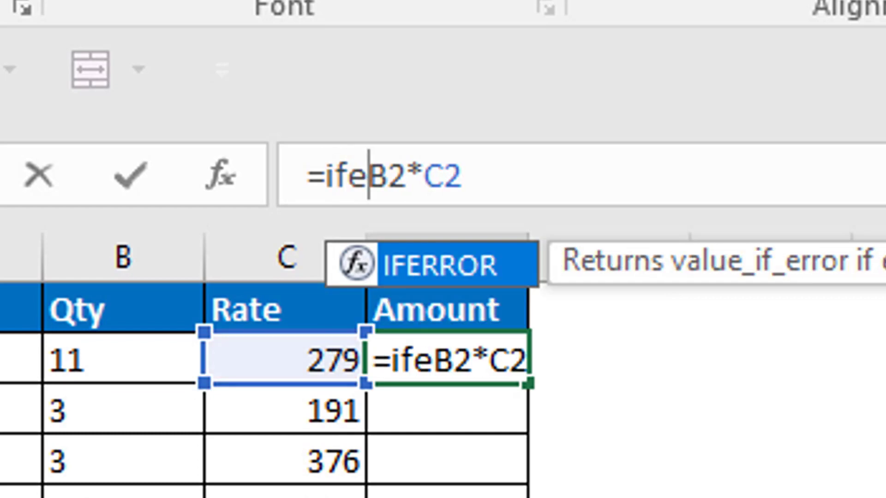
{"action": "key", "text": "Tab"}
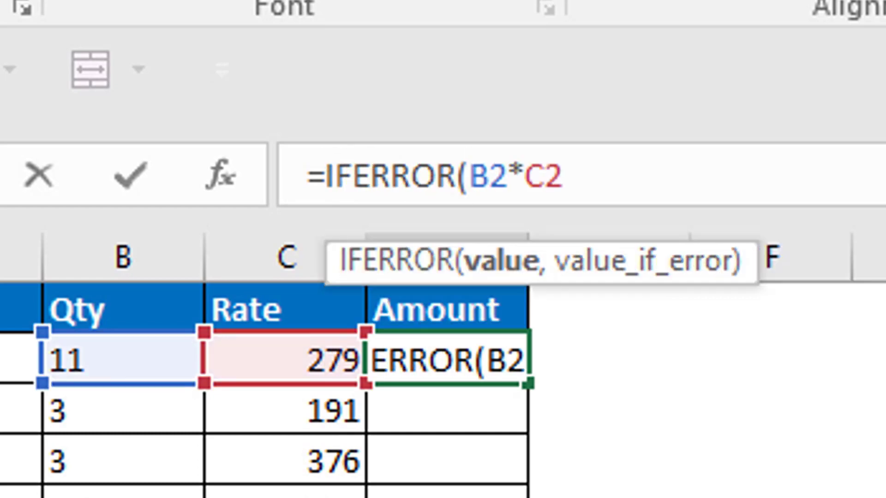
{"action": "key", "text": "End"}
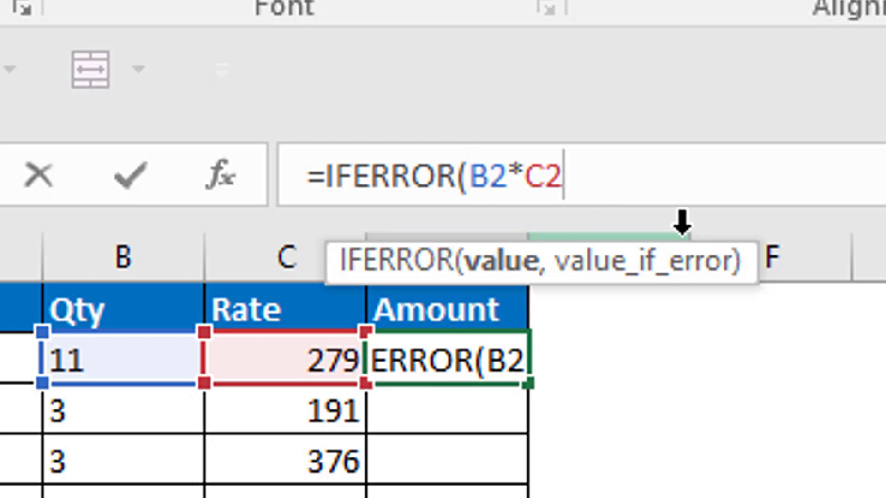
Complete the D2 formula with "Something Went Wrong" as the value_if_error, giving =IFERROR(B2*C2,"Something Went Wrong").
{"action": "type", "text": ","}
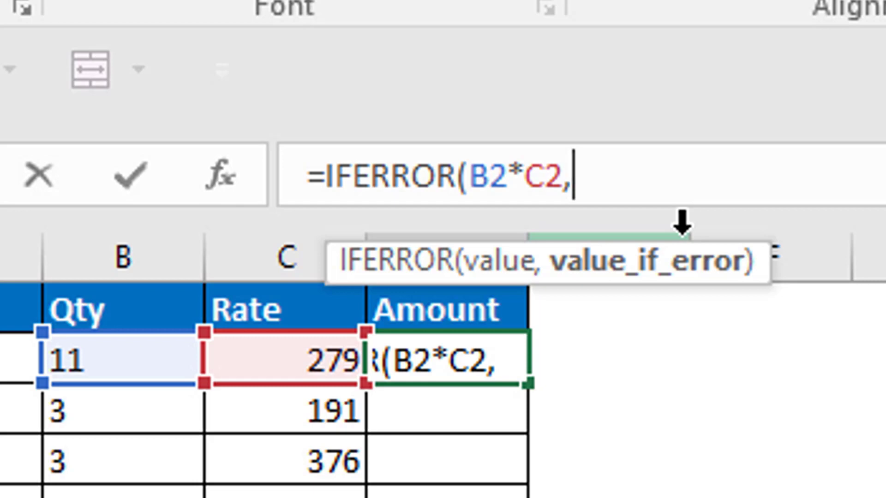
{"action": "type", "text": "\""}
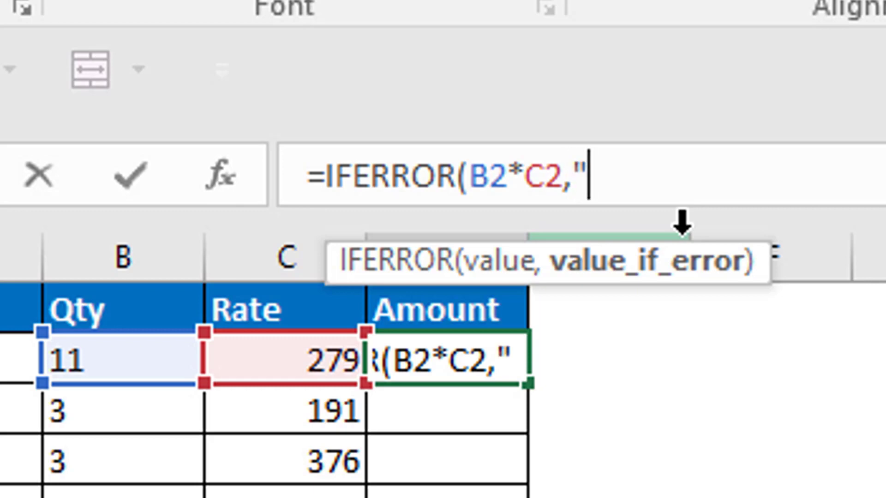
{"action": "type", "text": "Som"}
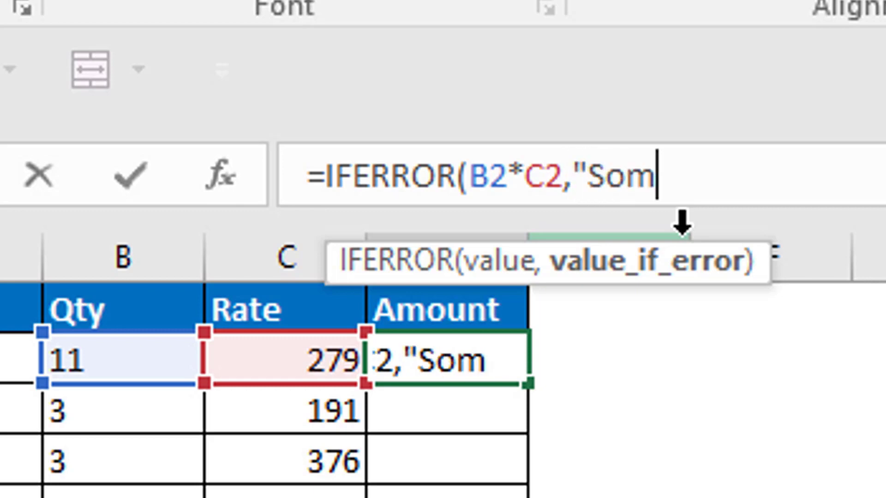
{"action": "type", "text": "eth"}
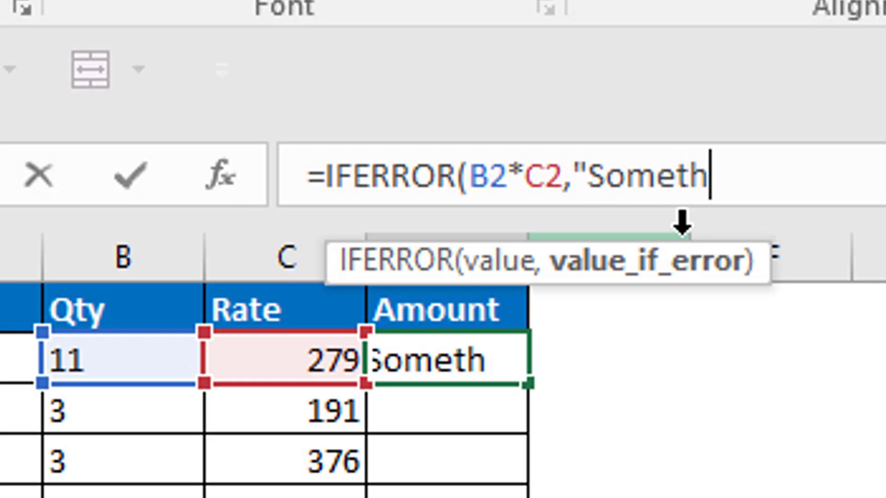
{"action": "type", "text": "ing Went E"}
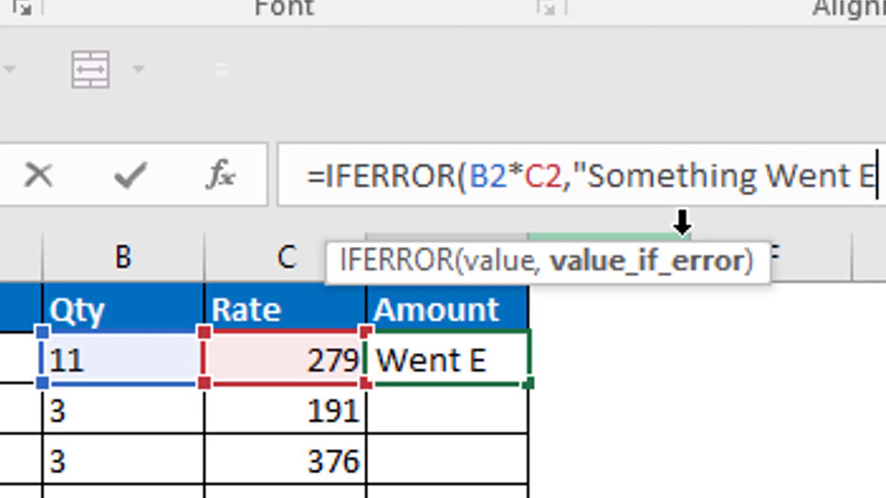
{"action": "key", "text": "BackSpace"}
{"action": "type", "text": "Wrong"}
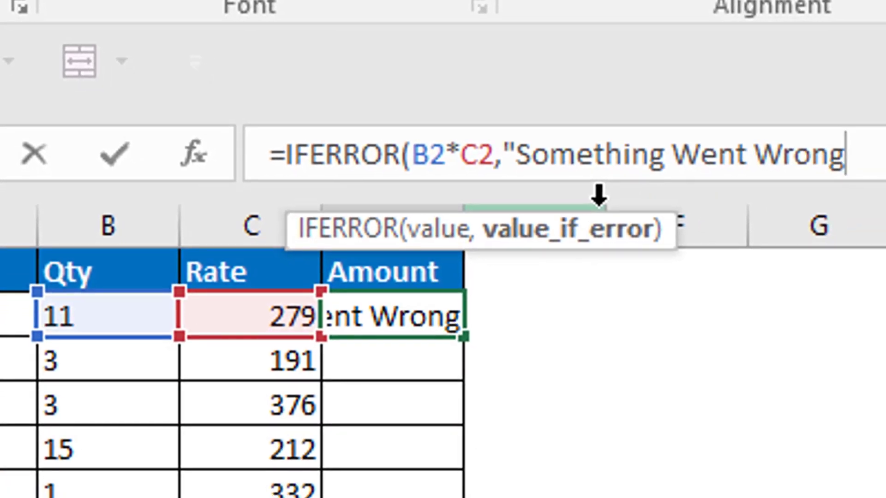
{"action": "type", "text": "\""}
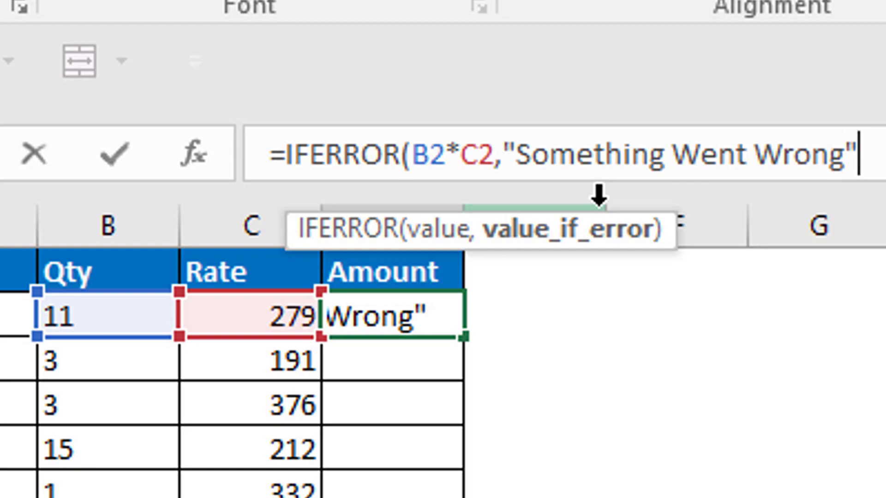
{"action": "type", "text": ")"}
{"action": "key", "text": "Return"}
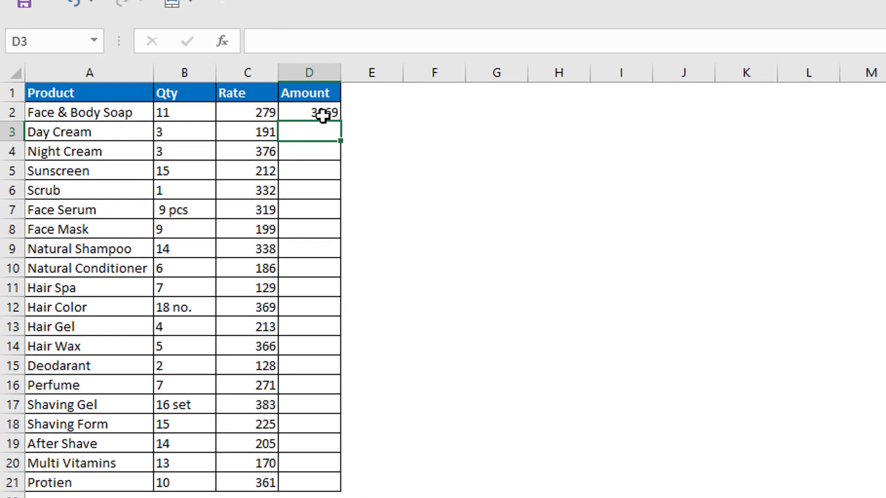
Copy the IFERROR formula from D2 down through D21 and widen the Amount column to fit its text.
{"action": "left_click", "coordinate": [324, 115]}
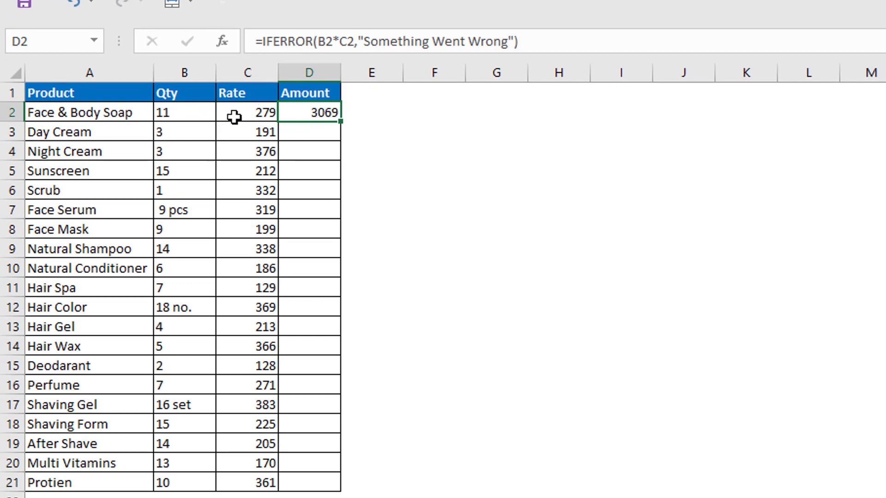
{"action": "left_click_drag", "start_coordinate": [345, 119], "coordinate": [344, 126]}
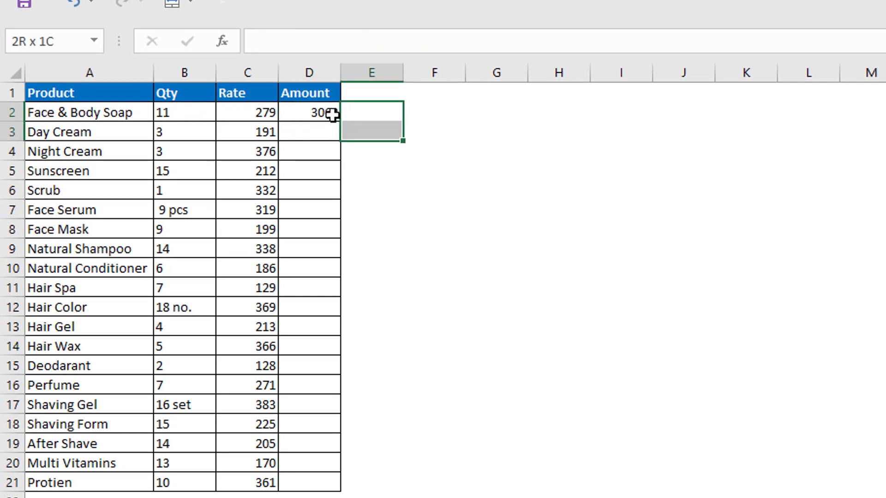
{"action": "left_click", "coordinate": [331, 114]}
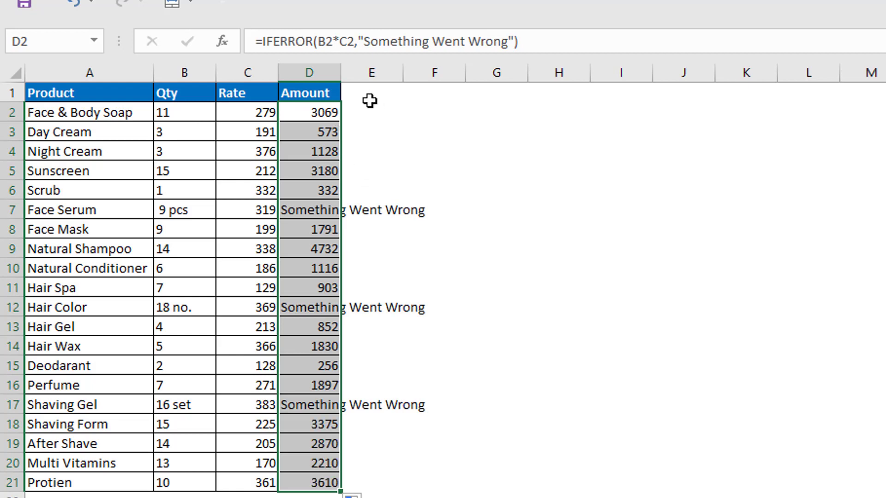
{"action": "left_click_drag", "start_coordinate": [340, 74], "coordinate": [468, 91]}
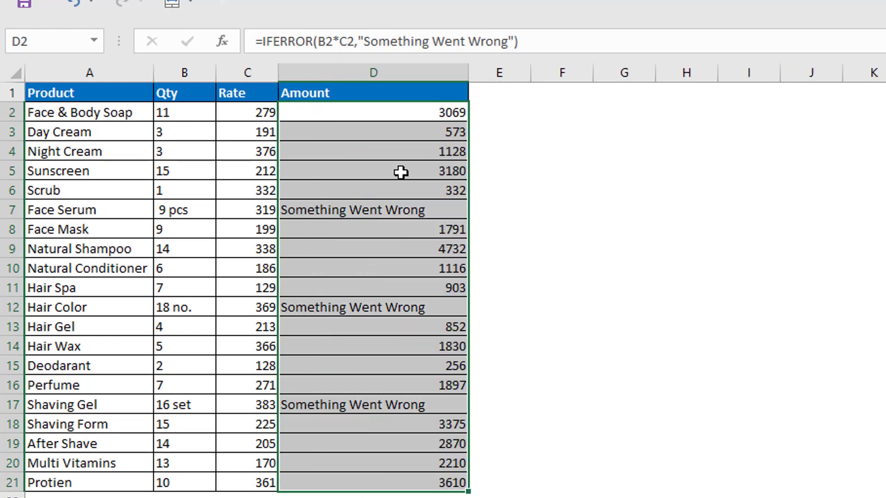
{"action": "left_click", "coordinate": [352, 210]}
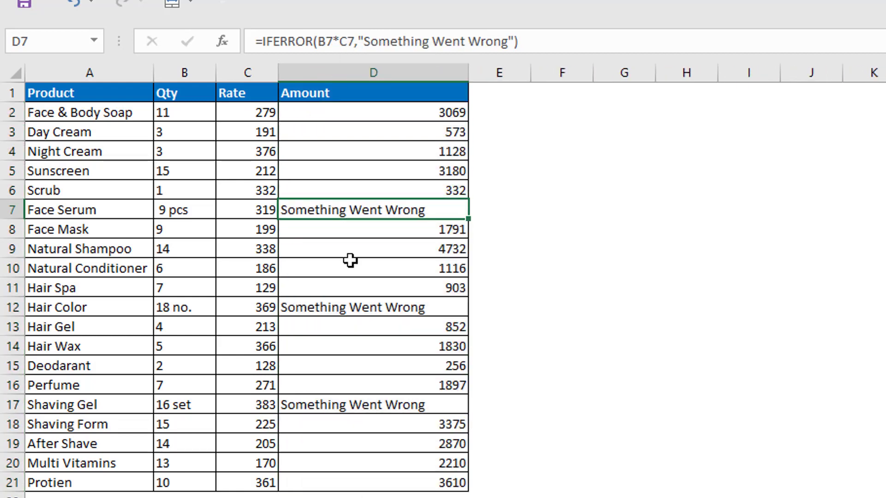